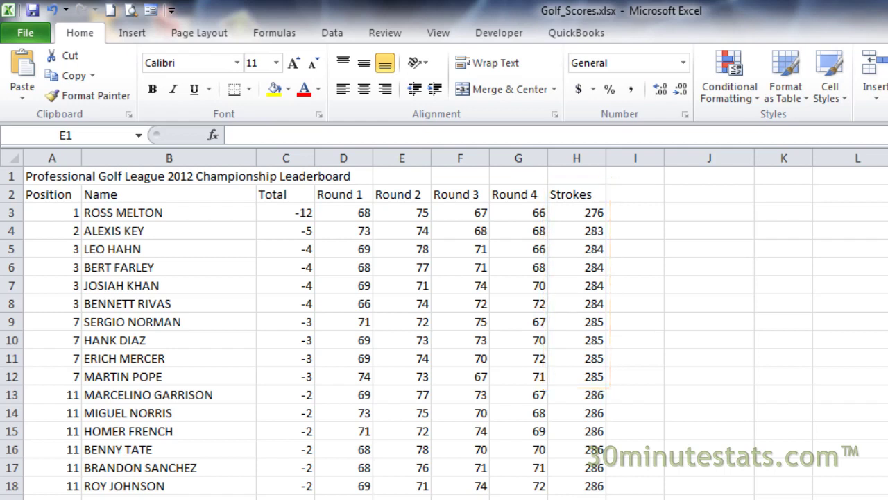
Add the column heading "Rank" in cell I2, beside the Strokes heading.
click(636, 196)
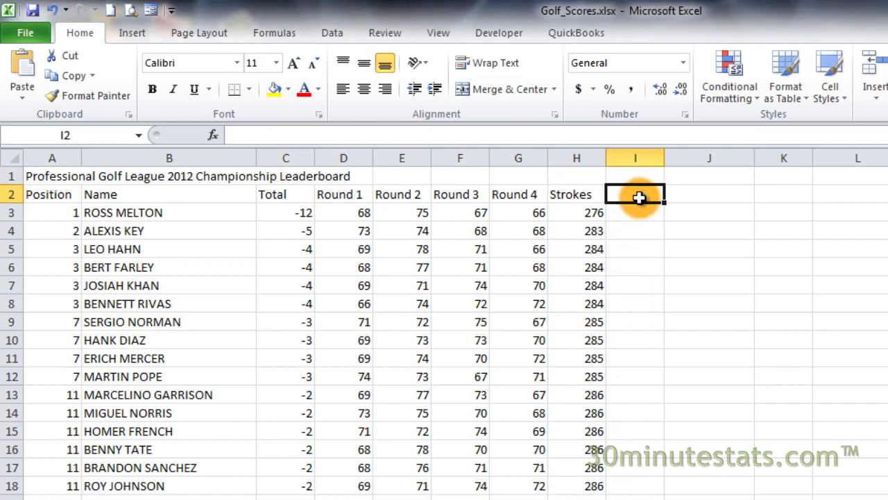
text(Rank)
key(Return)
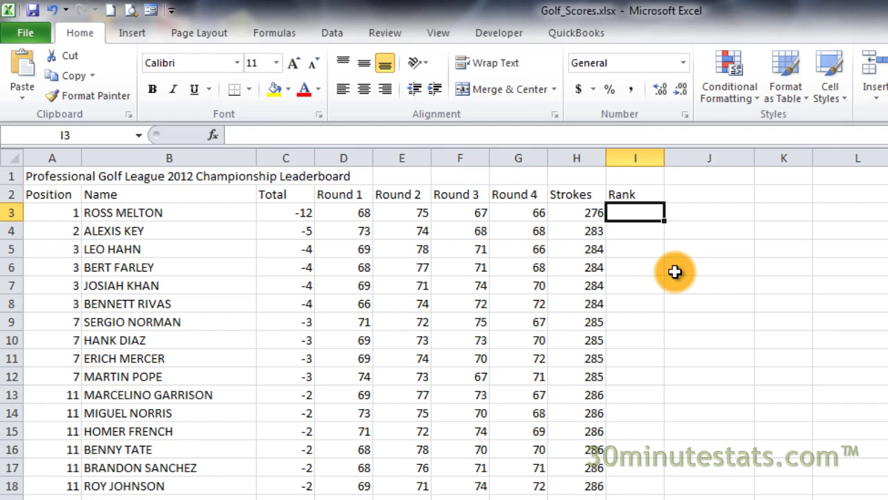
Enter =RANK.EQ(H3,H$3:H$12) in cell I3 to rank the first golfer's strokes in the default order.
text(=)
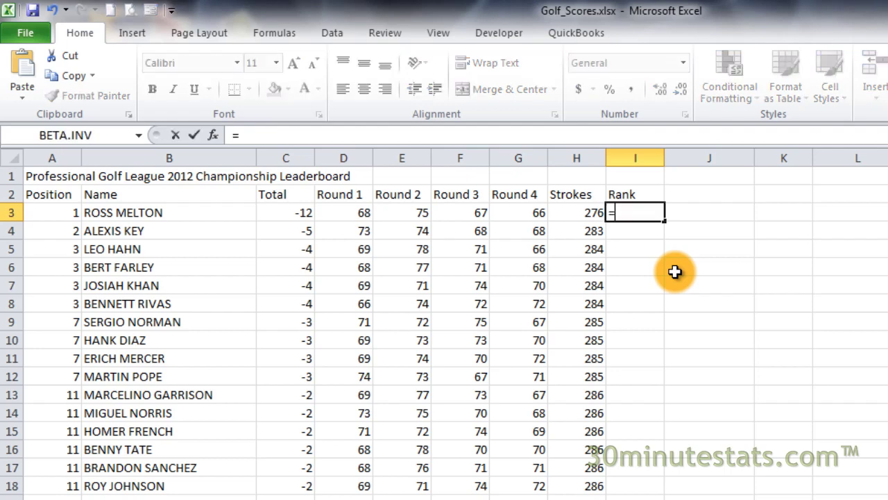
text(rank.eq()
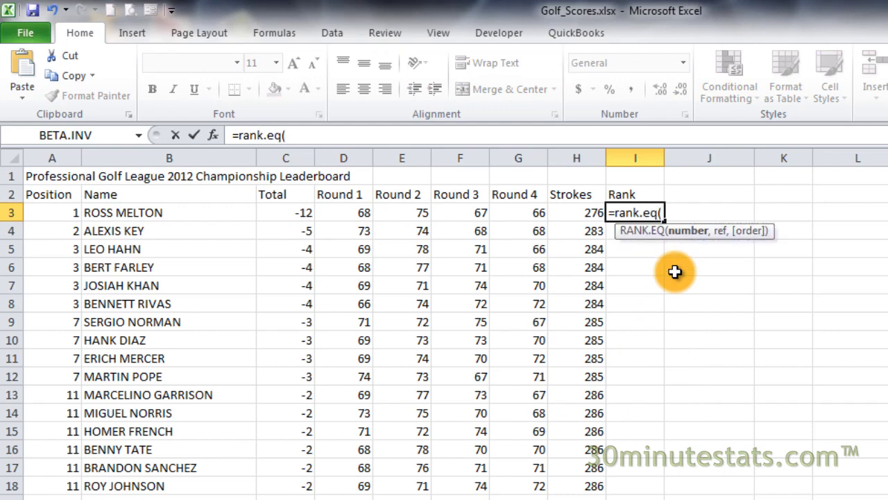
text(H3)
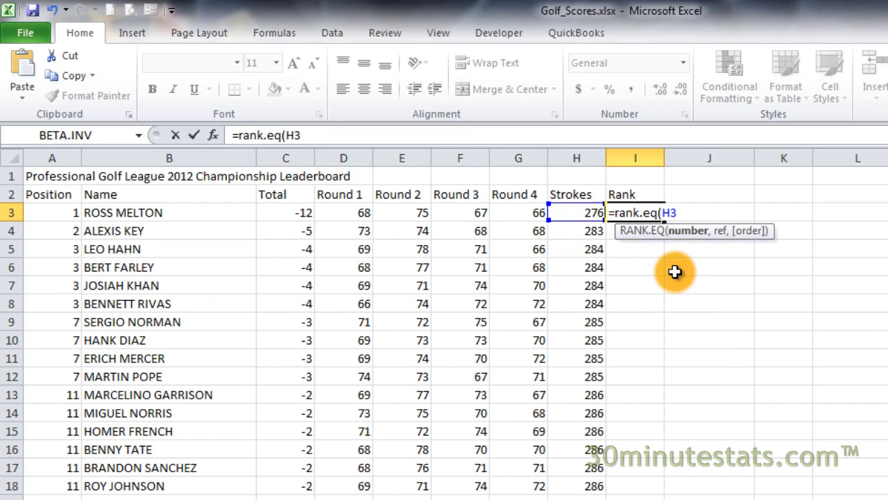
text(,)
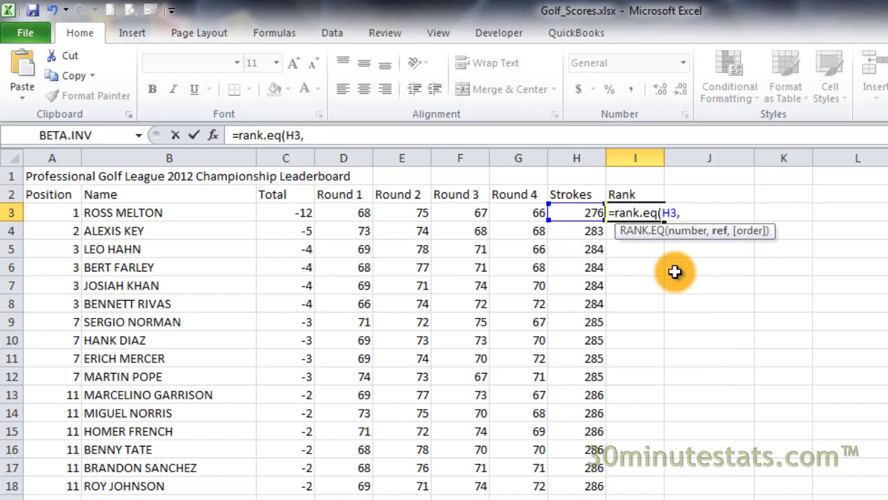
text(H3:H12)
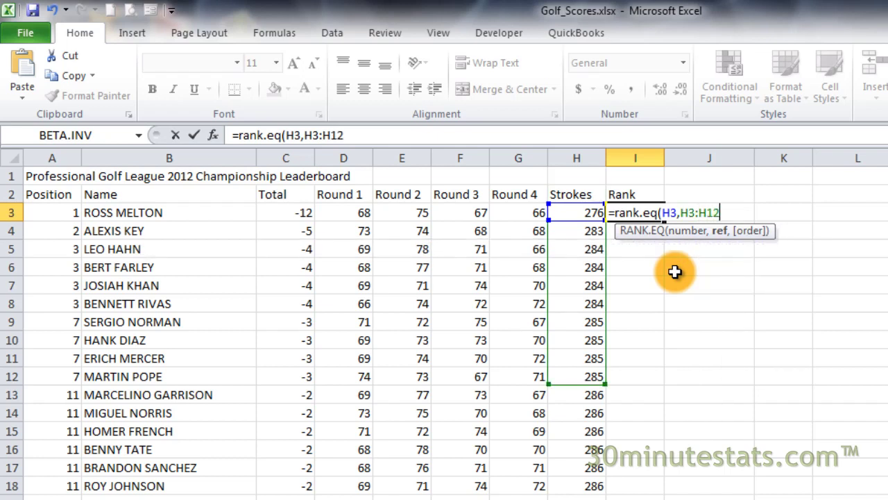
click(687, 212)
text($)
click(715, 213)
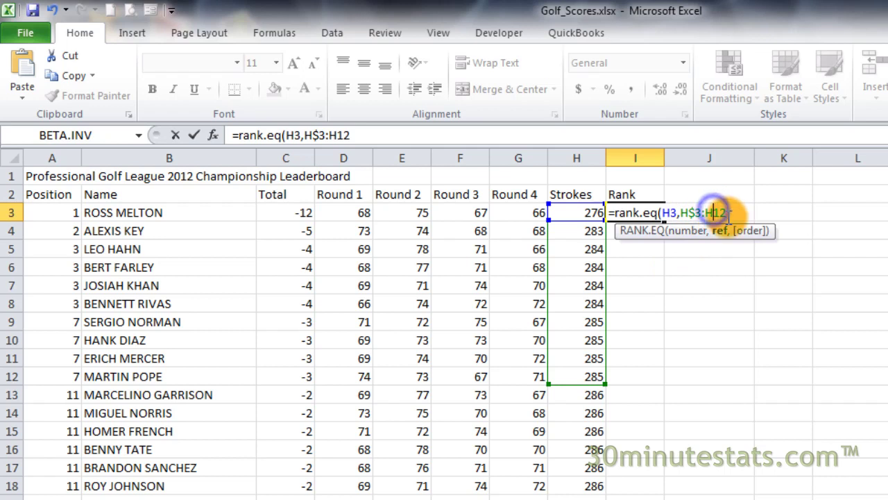
text($)
click(740, 217)
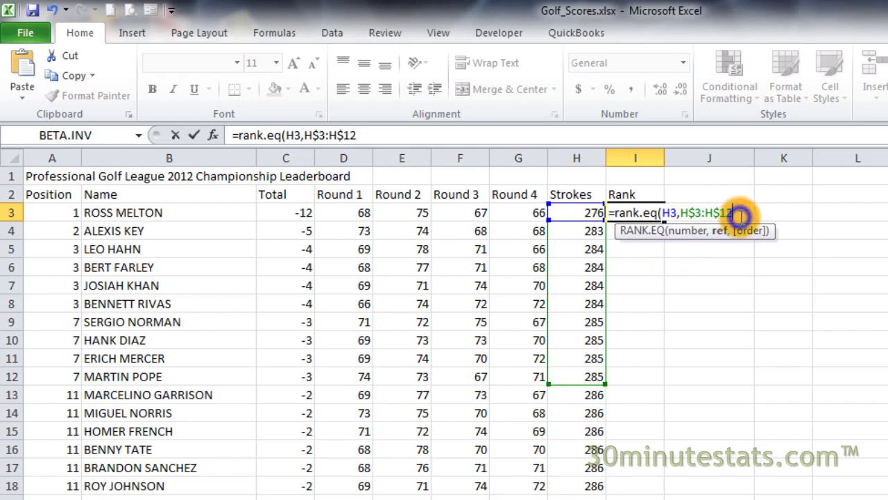
text())
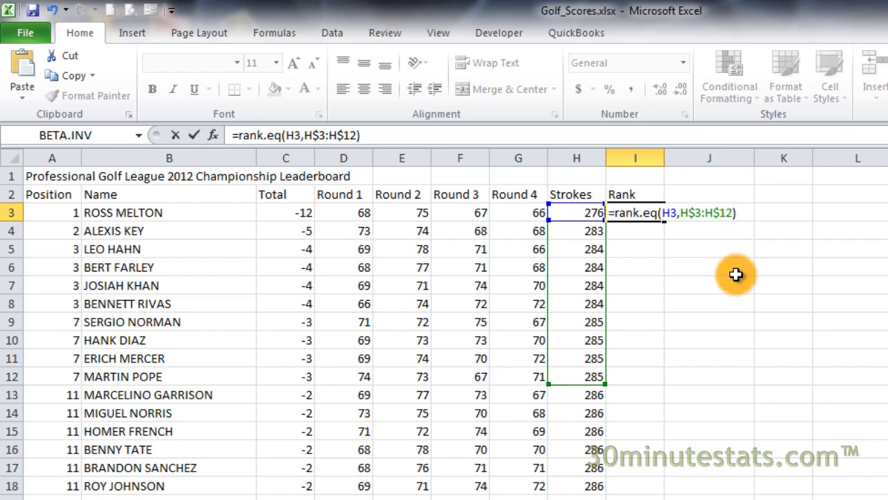
key(Return)
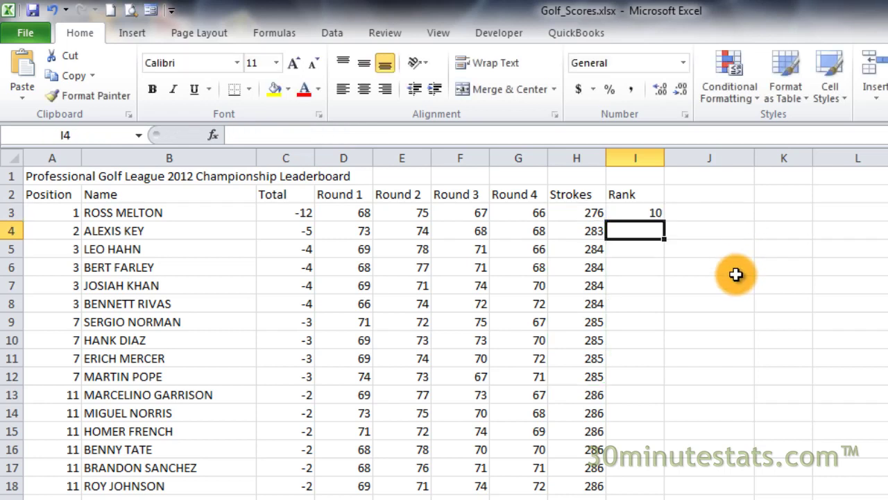
Fill the Rank formula from I3 down through I12.
drag(630, 216, 625, 375)
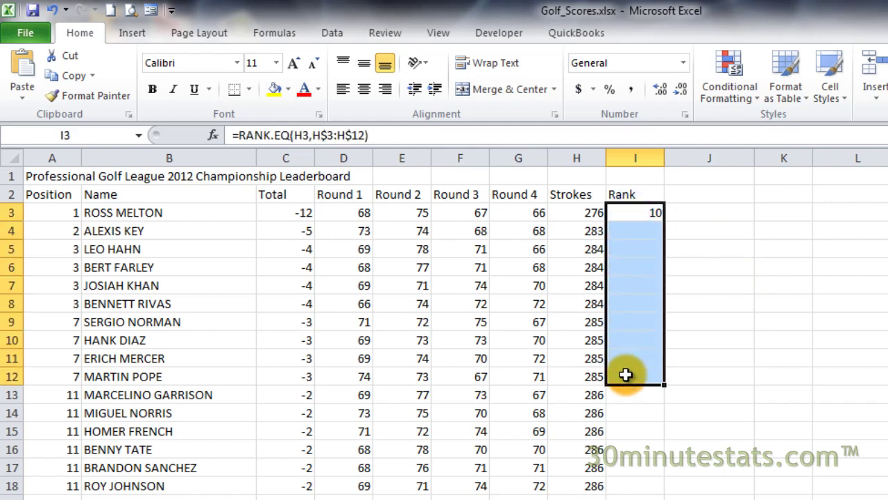
key(ctrl+d)
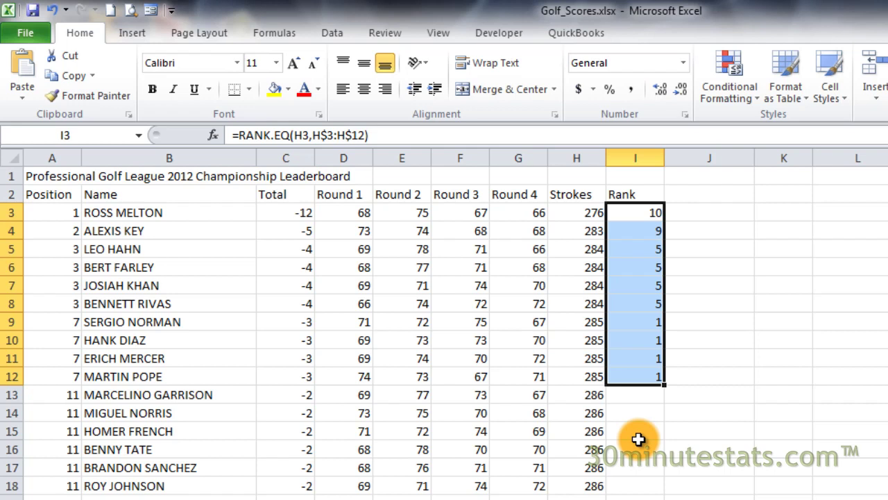
click(644, 212)
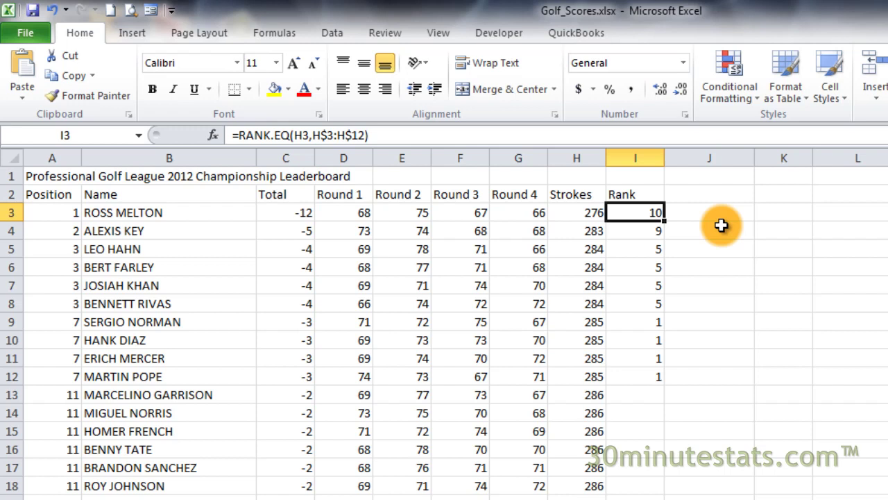
Add the column heading "Rank-A" in cell J2, beside the Rank heading.
click(702, 195)
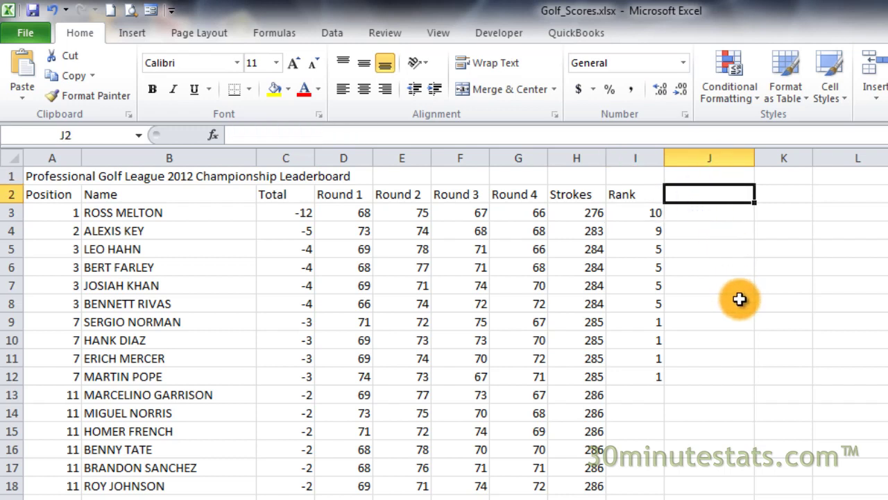
text(Rank-A)
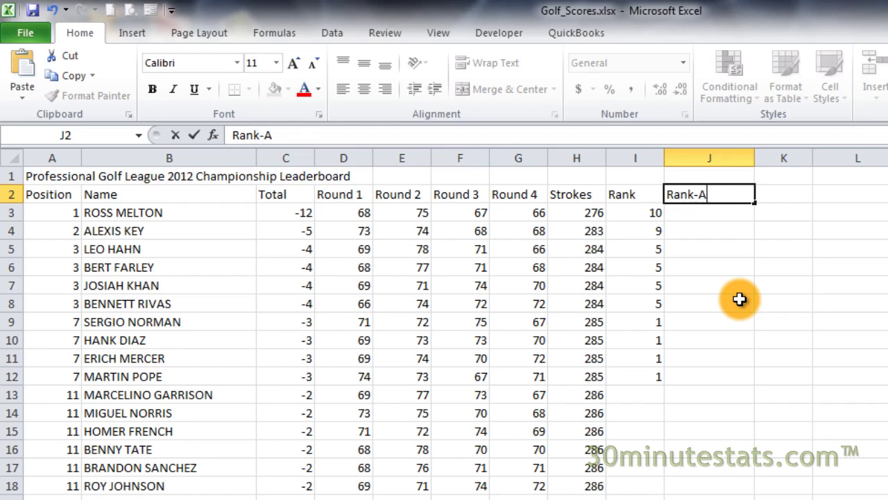
key(Return)
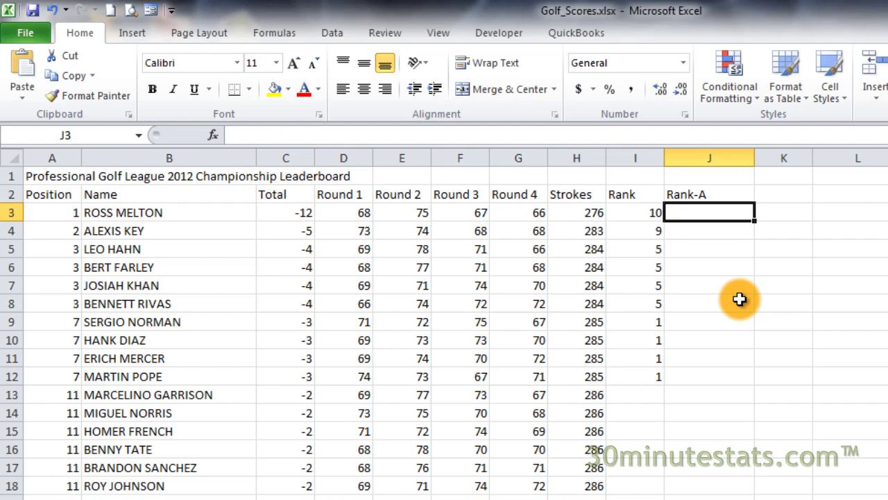
Enter =RANK.EQ(H3,H$3:H$74,1) in cell J3 to rank the first golfer's strokes in ascending order.
text(=)
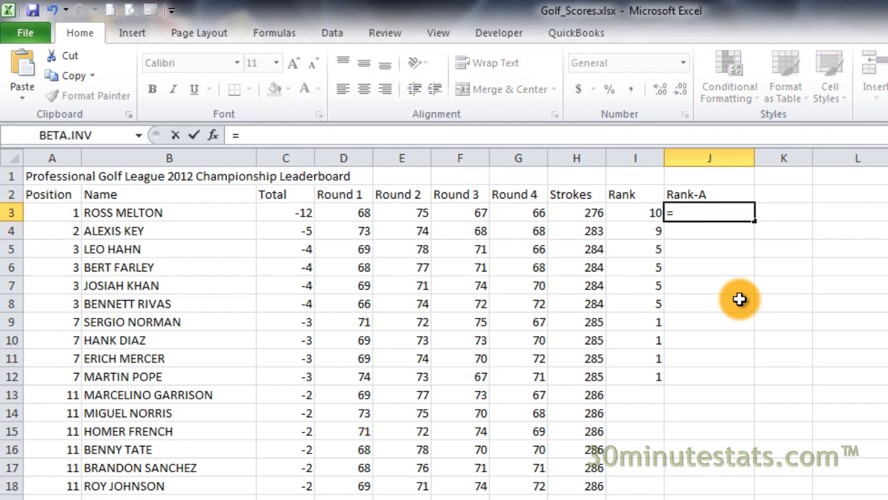
text(rank.eq)
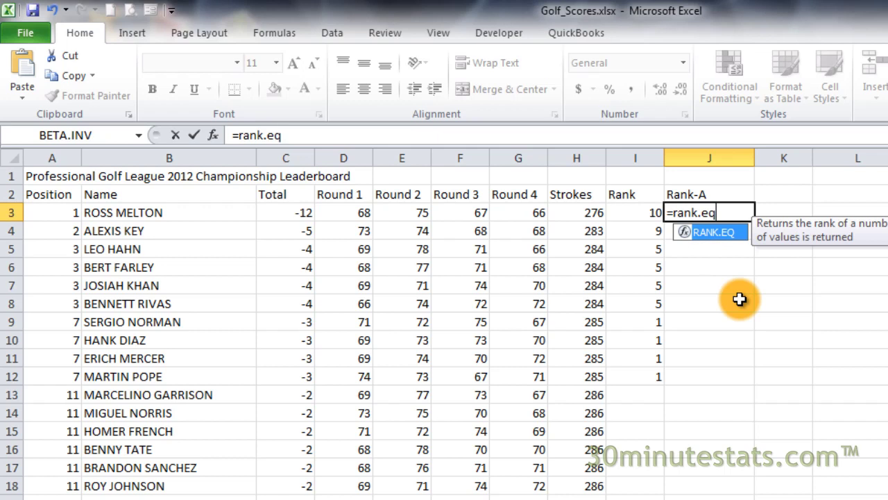
text(()
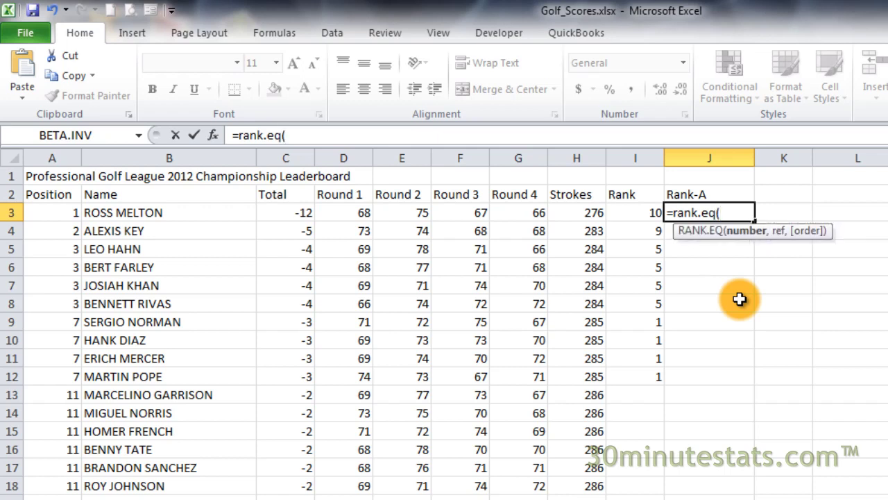
text(H3)
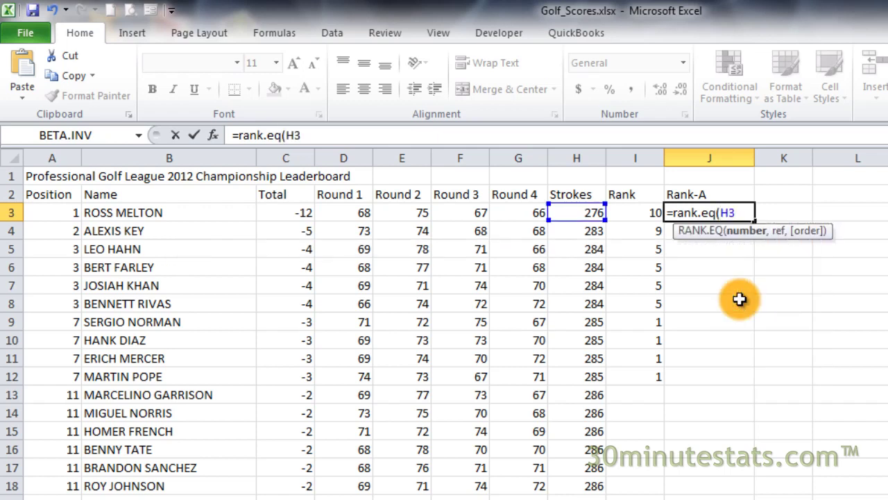
text(,)
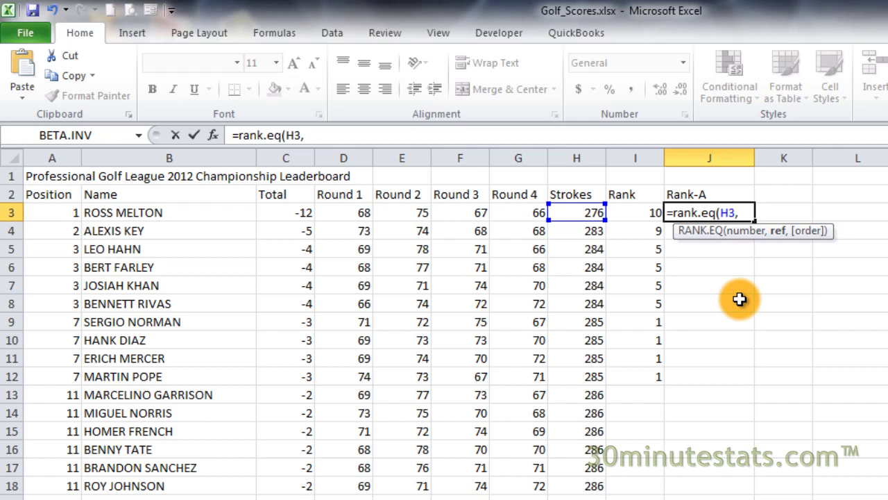
text(H3:H74)
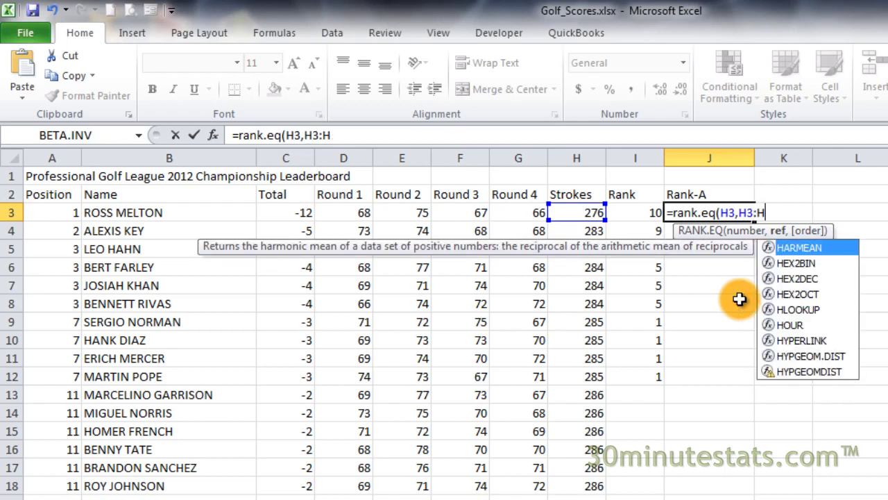
click(748, 217)
text($)
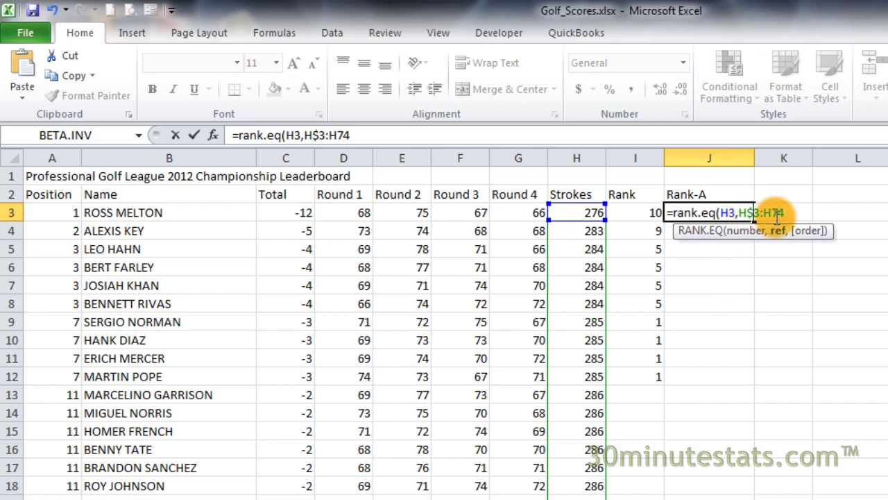
click(774, 213)
text($)
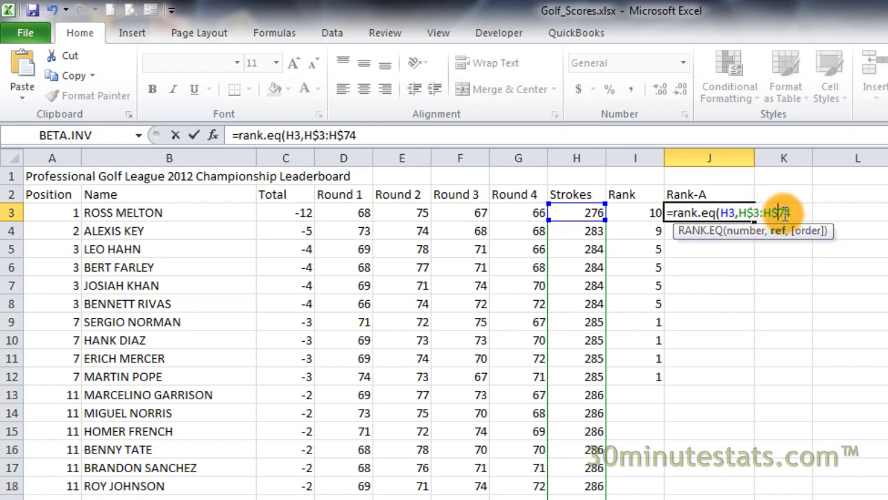
click(799, 213)
text(,)
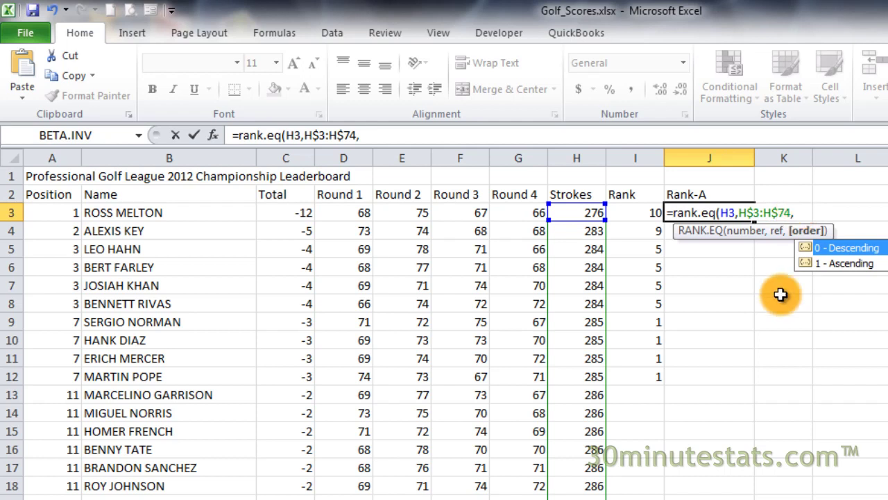
text(1)
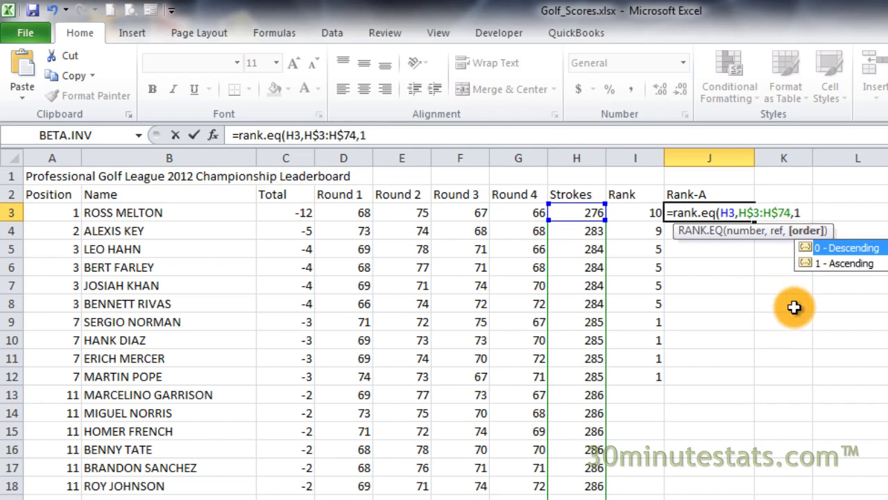
text())
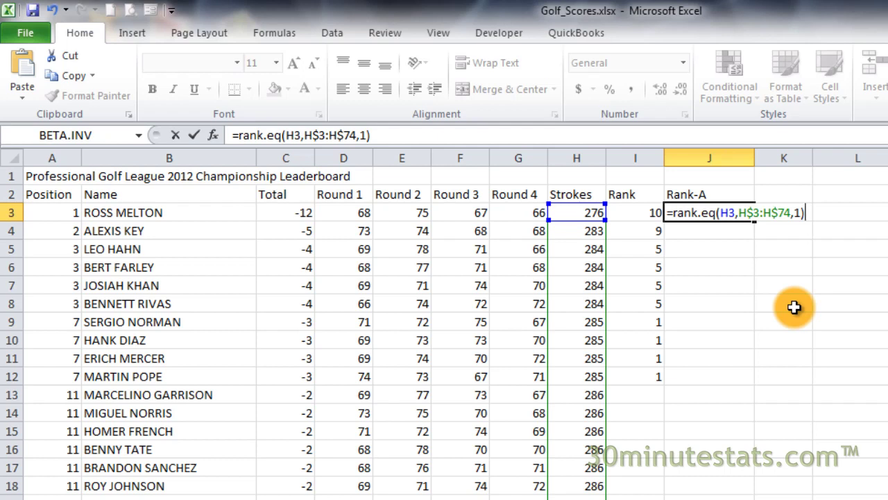
key(Return)
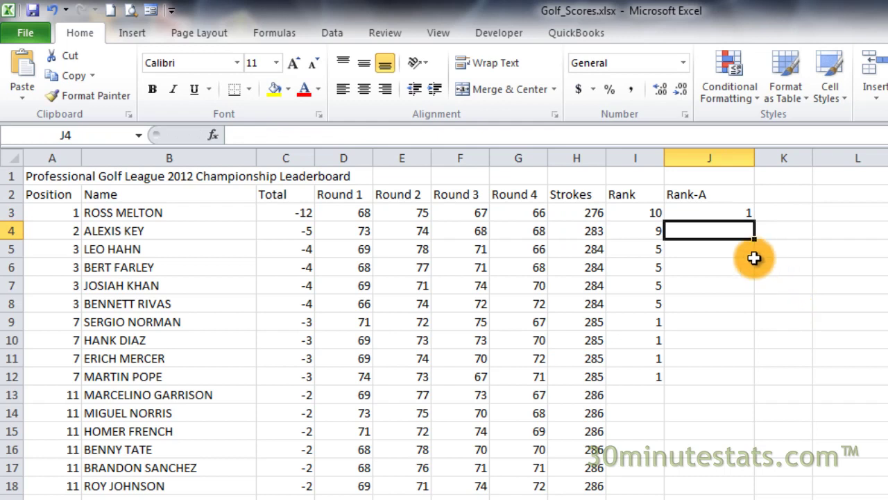
Fill the Rank-A formula from J3 down through J12.
drag(716, 216, 715, 379)
key(ctrl+d)
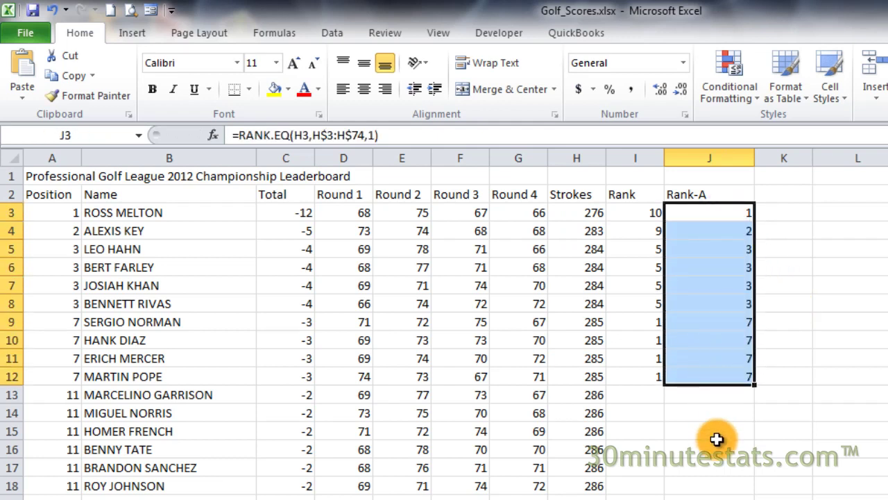
click(725, 214)
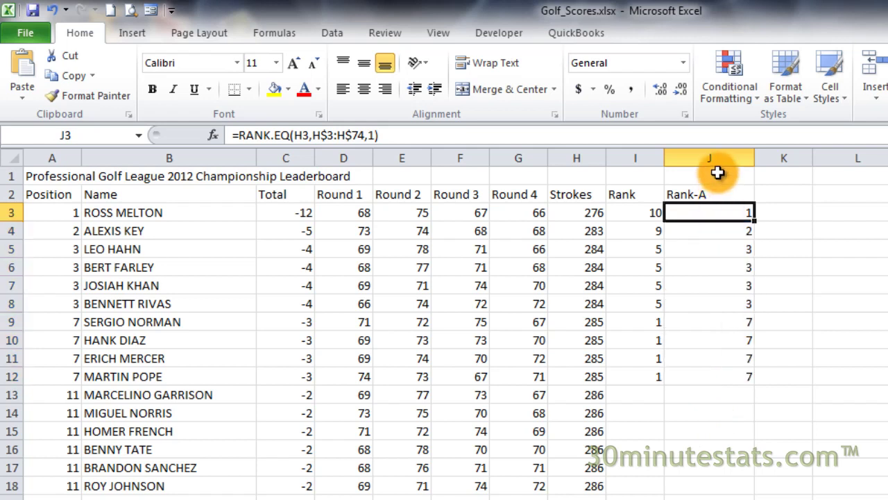